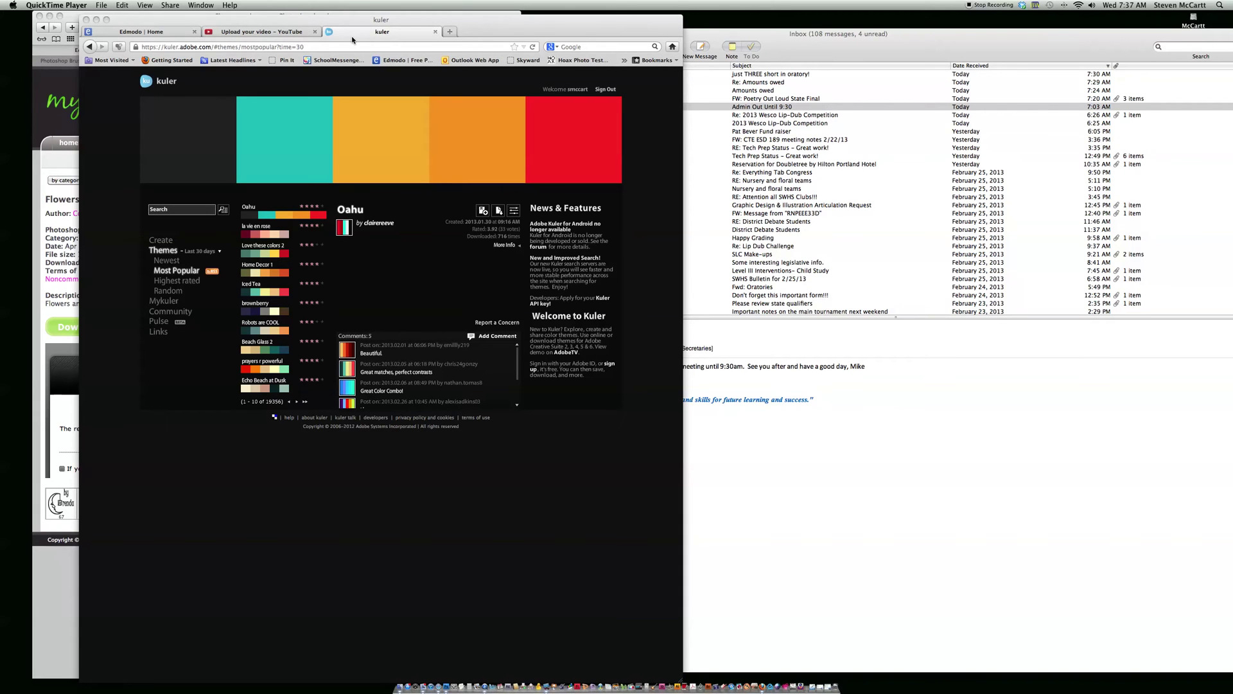
# Bring the Firefox window showing Kuler's Most Popular themes to the front.
pyautogui.moveTo(468, 25); pyautogui.dragTo(474, 22)
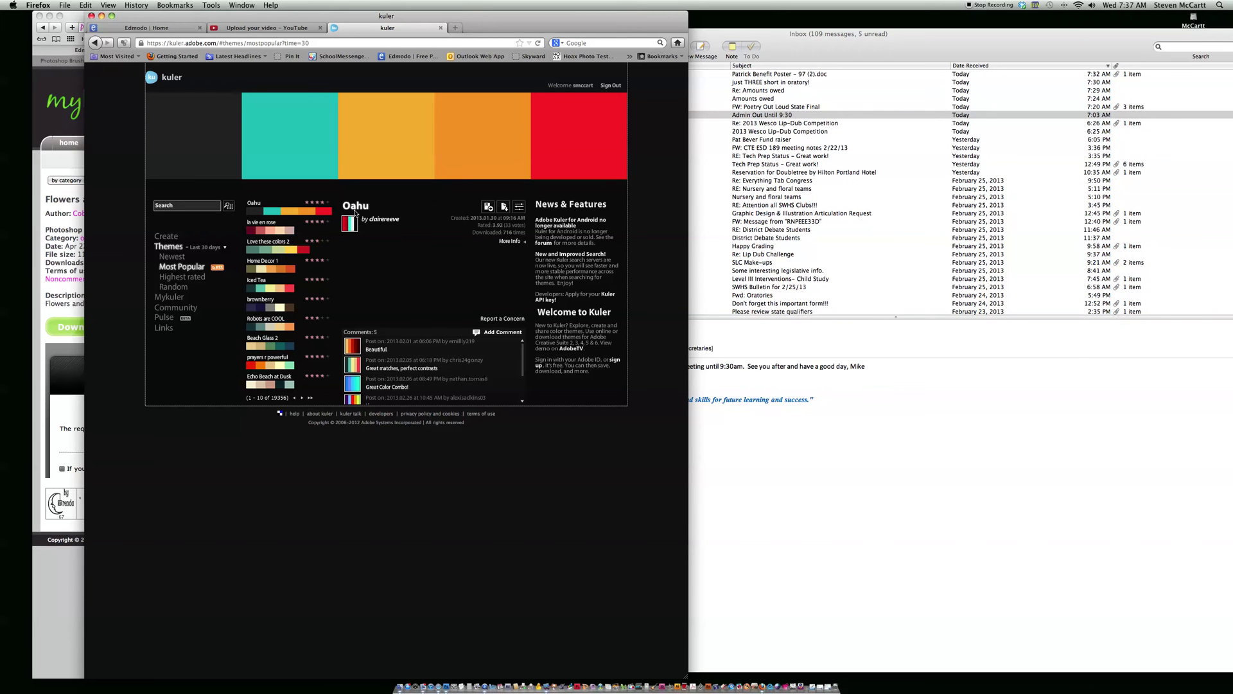
# Search Kuler themes for 'watermelon'.
pyautogui.click(192, 207)
pyautogui.write('waterme')
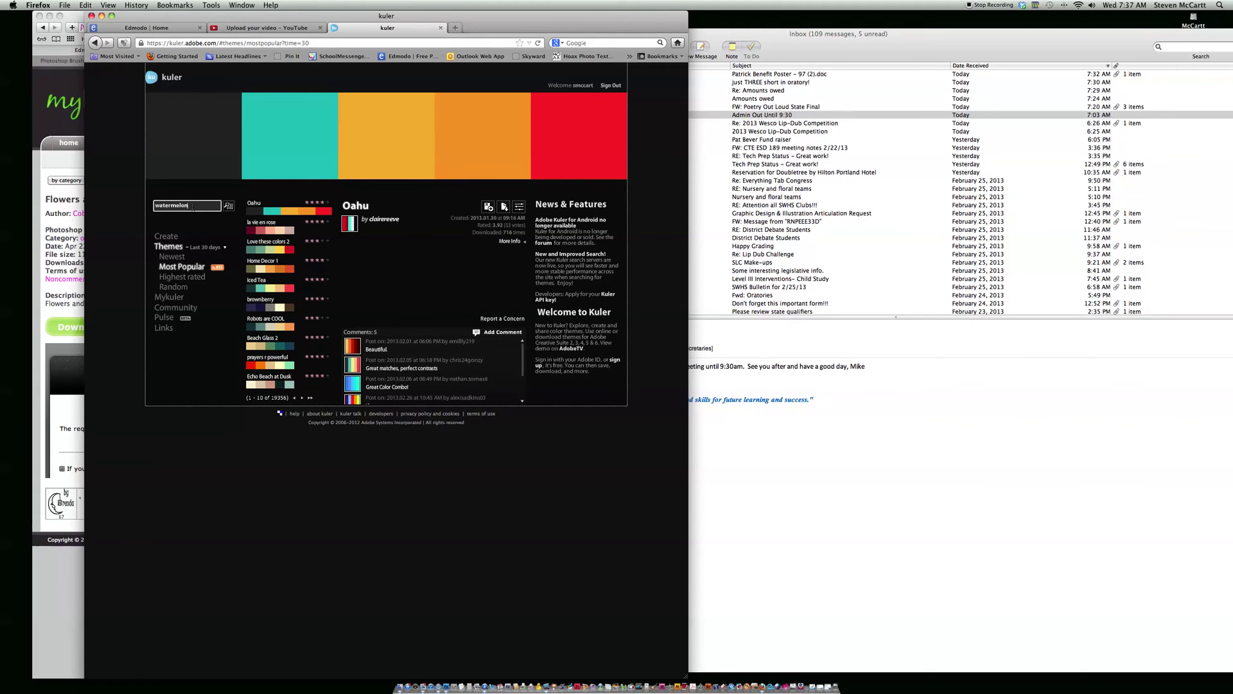
pyautogui.write('lon')
pyautogui.press('Return')
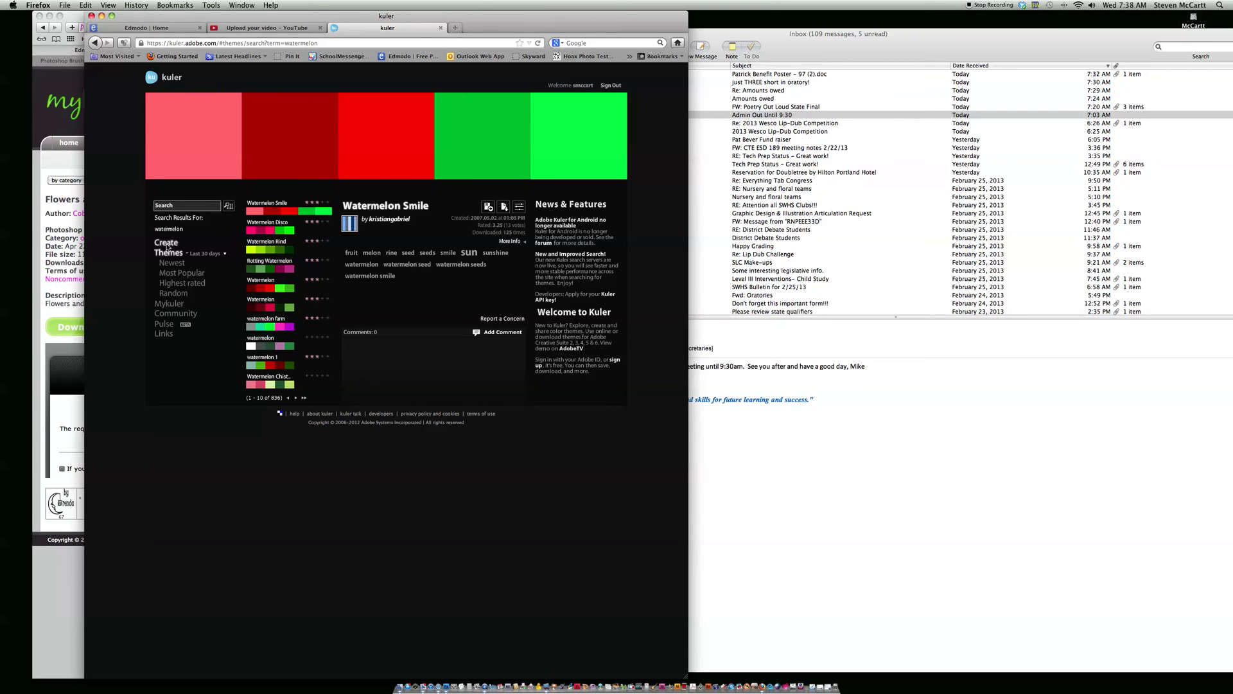
# Start a theme from a single colour and drag the wheel markers to a yellow-based palette.
pyautogui.click(167, 243)
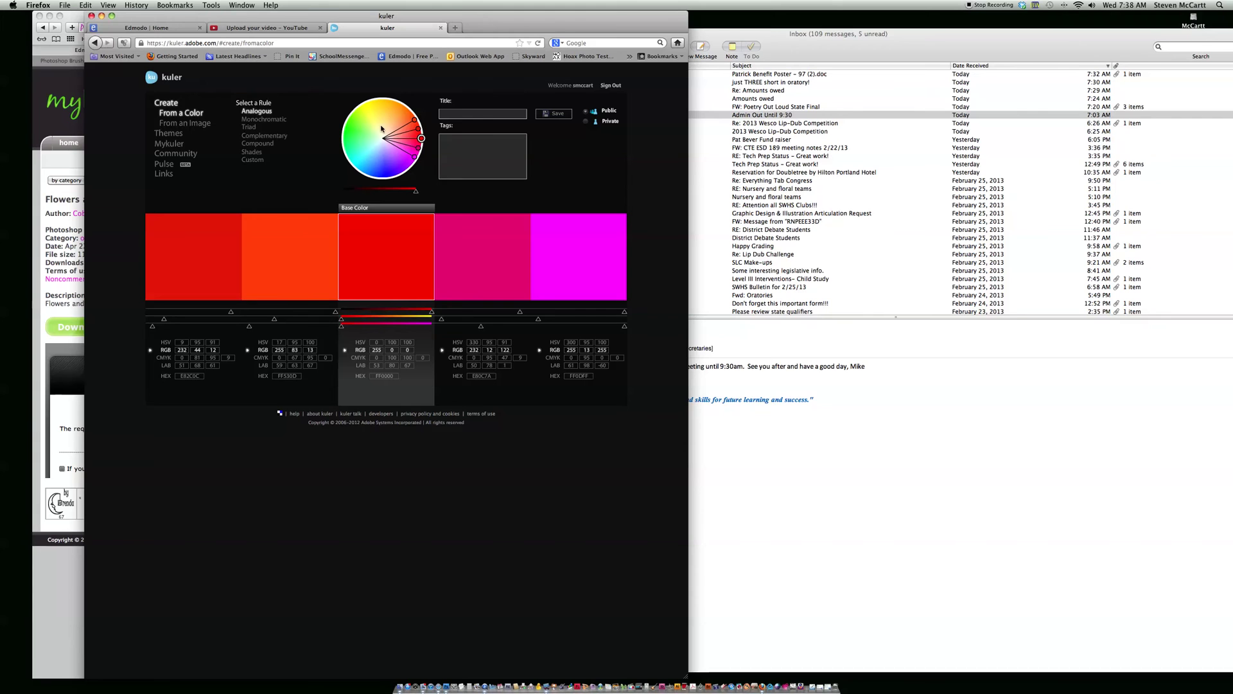
pyautogui.moveTo(421, 138)
pyautogui.mouseDown()
pyautogui.moveTo(407, 170)
pyautogui.moveTo(368, 110)
pyautogui.mouseUp()
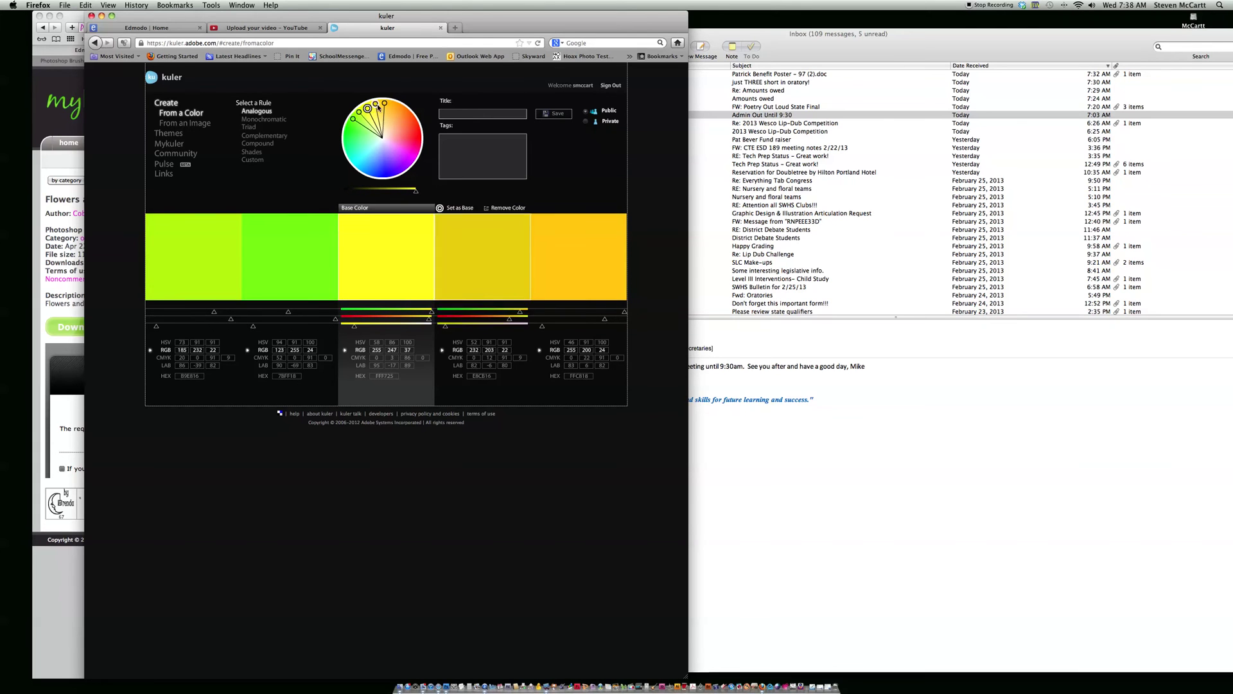
pyautogui.moveTo(378, 107); pyautogui.dragTo(416, 133)
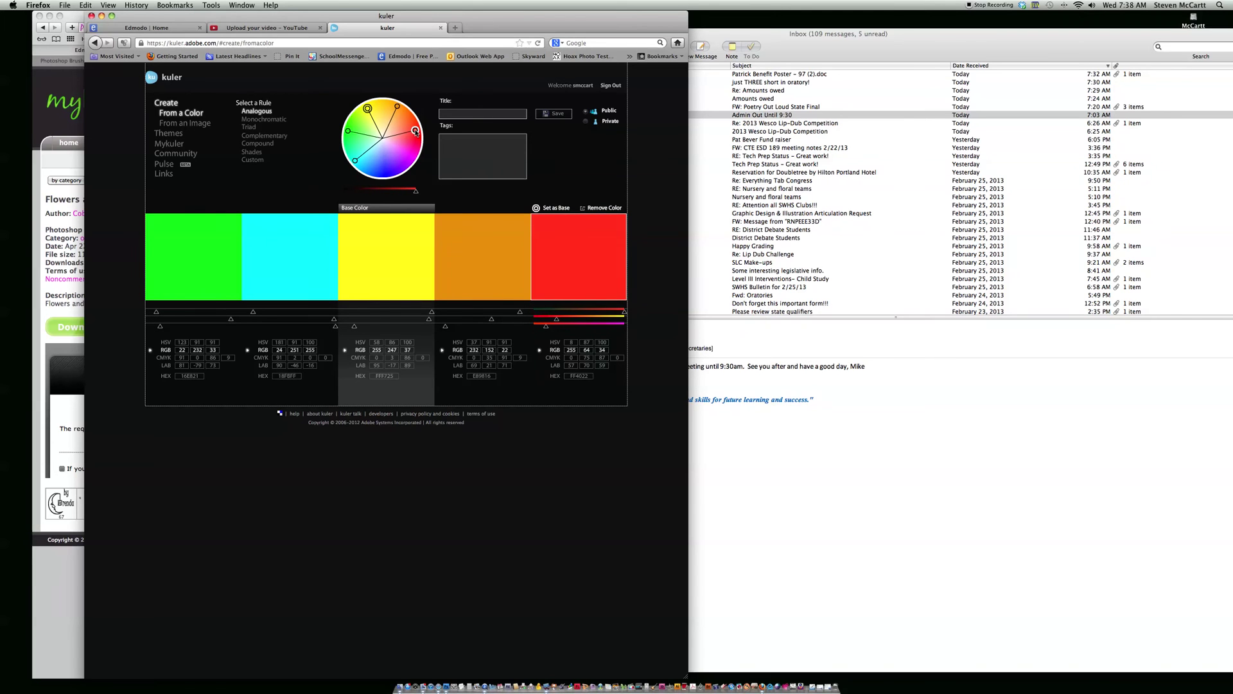
# Try the Monochromatic and Triad rules, then use Complementary with greens against magenta and pink.
pyautogui.click(277, 122)
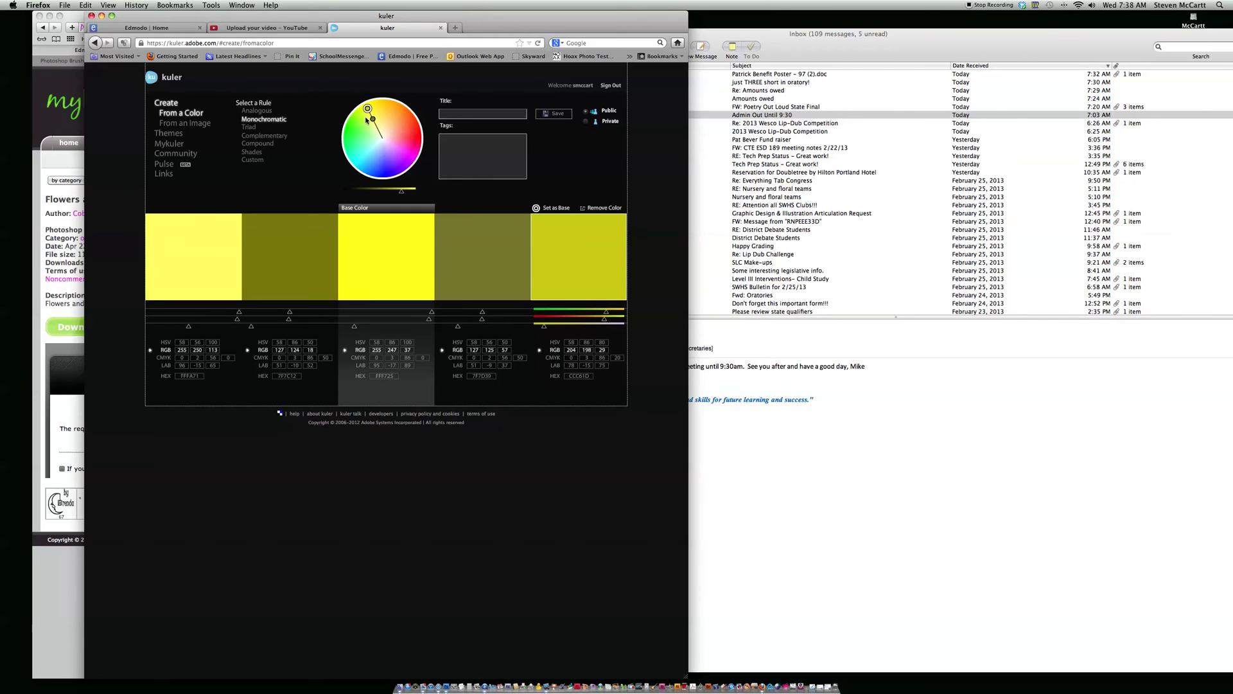
pyautogui.moveTo(372, 118); pyautogui.dragTo(375, 140)
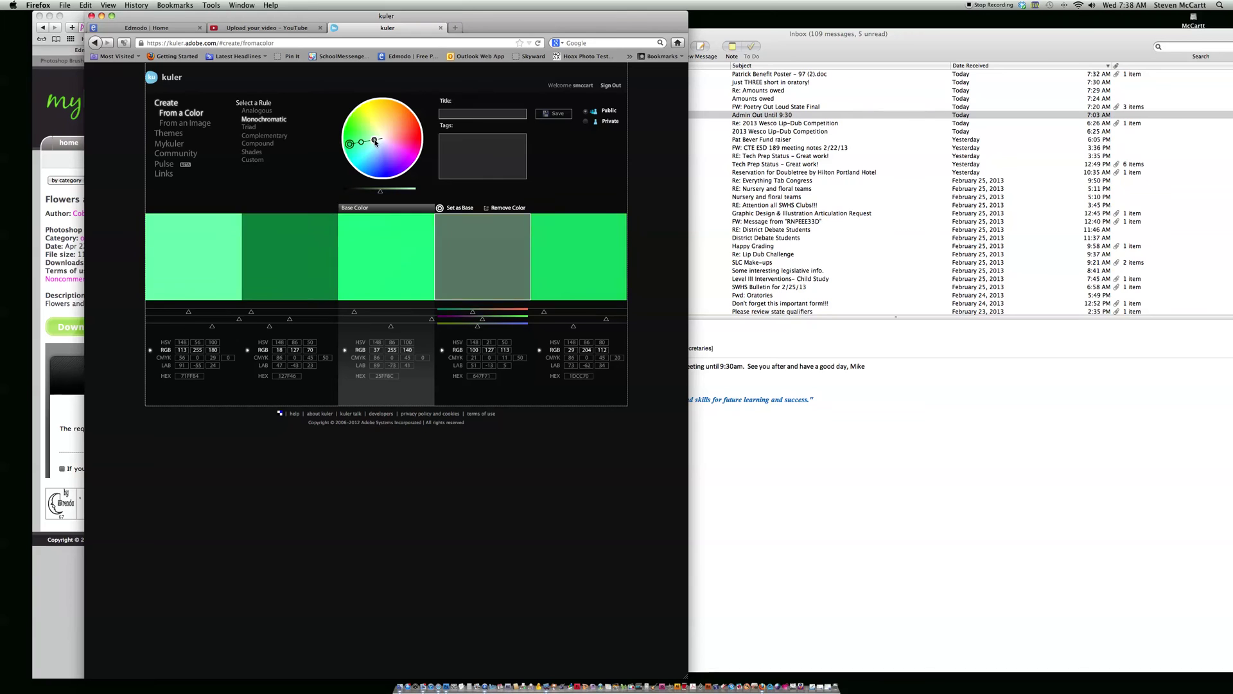
pyautogui.click(249, 128)
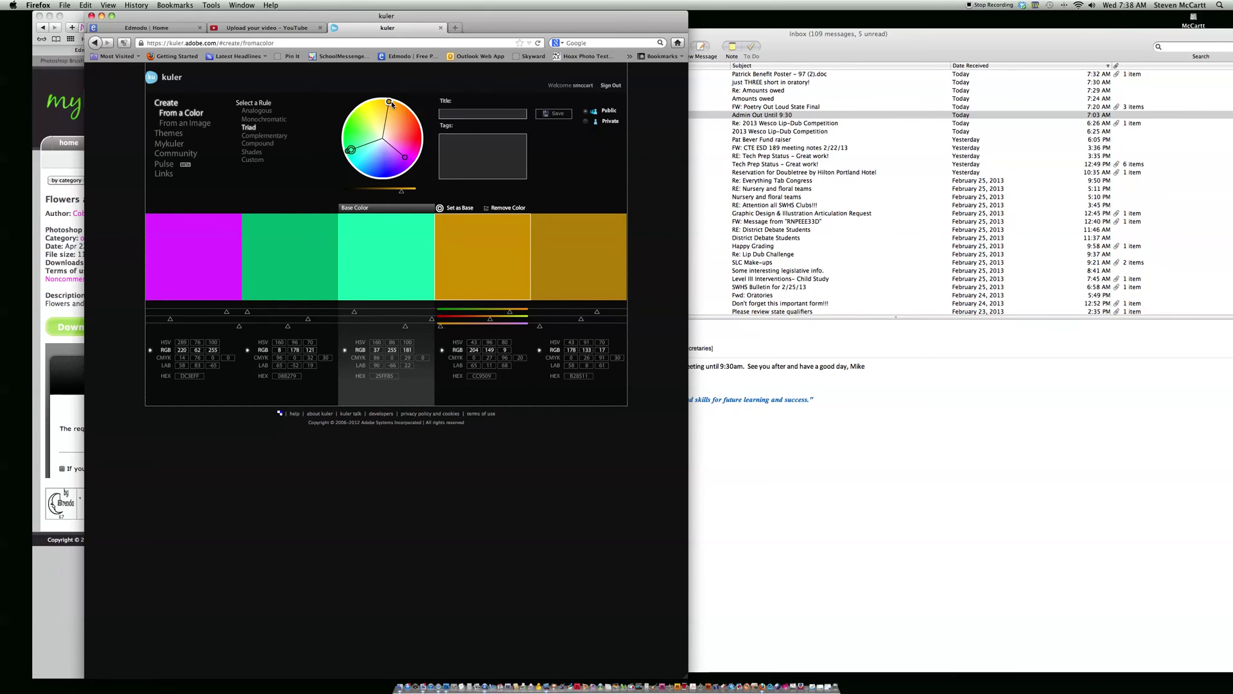
pyautogui.click(268, 137)
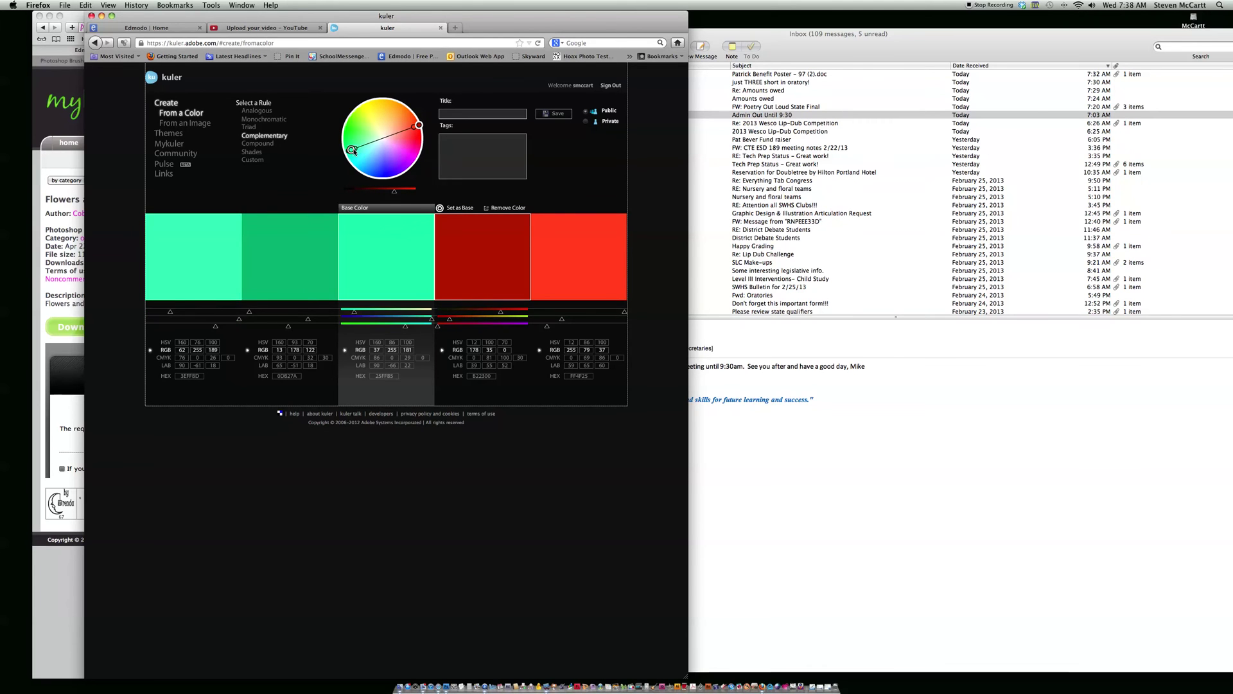
pyautogui.moveTo(352, 151)
pyautogui.mouseDown()
pyautogui.moveTo(389, 175)
pyautogui.moveTo(349, 154)
pyautogui.moveTo(359, 118)
pyautogui.moveTo(349, 126)
pyautogui.mouseUp()
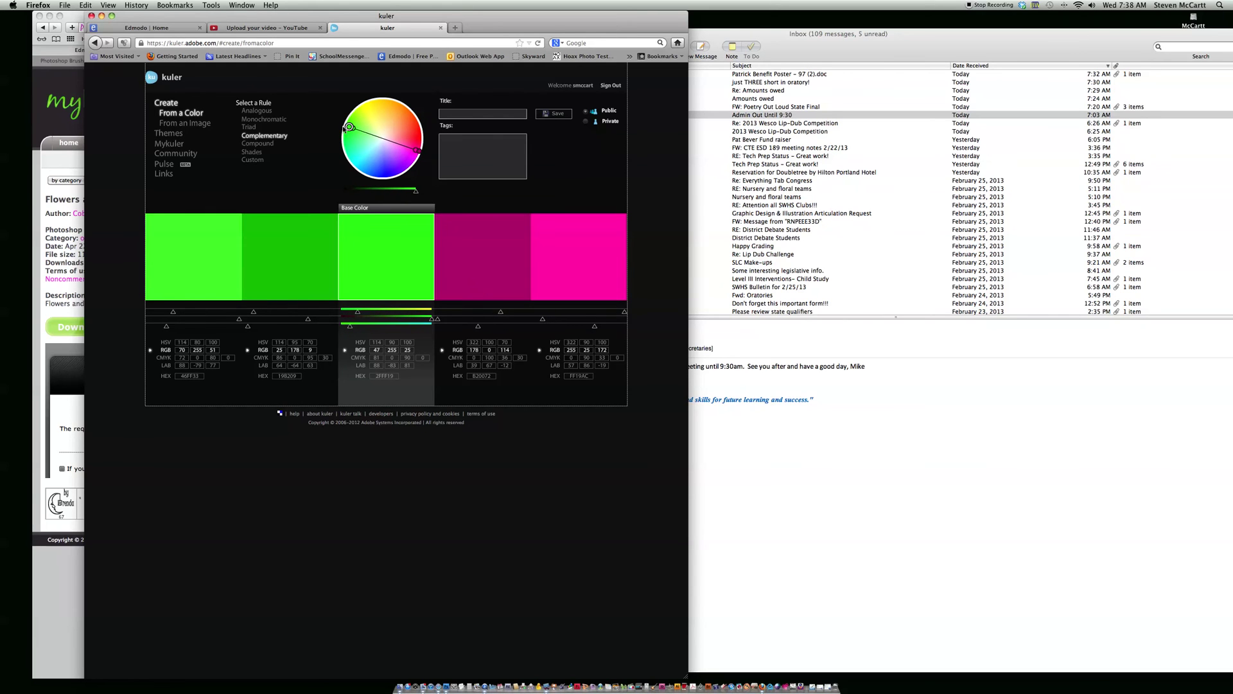
# Sample the flower photo for a theme, titled 'pretty flower' and tagged 'pinks, yellow'.
pyautogui.click(194, 124)
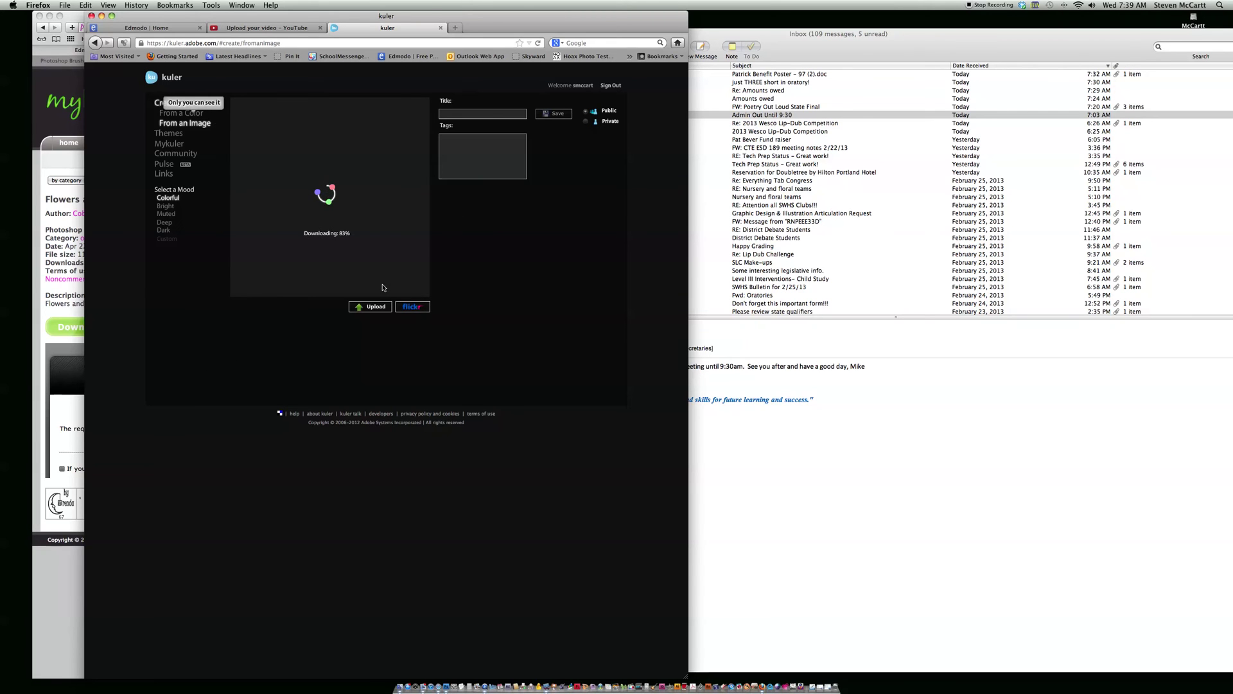
pyautogui.moveTo(288, 192)
pyautogui.mouseDown()
pyautogui.moveTo(338, 179)
pyautogui.moveTo(292, 180)
pyautogui.moveTo(329, 145)
pyautogui.mouseUp()
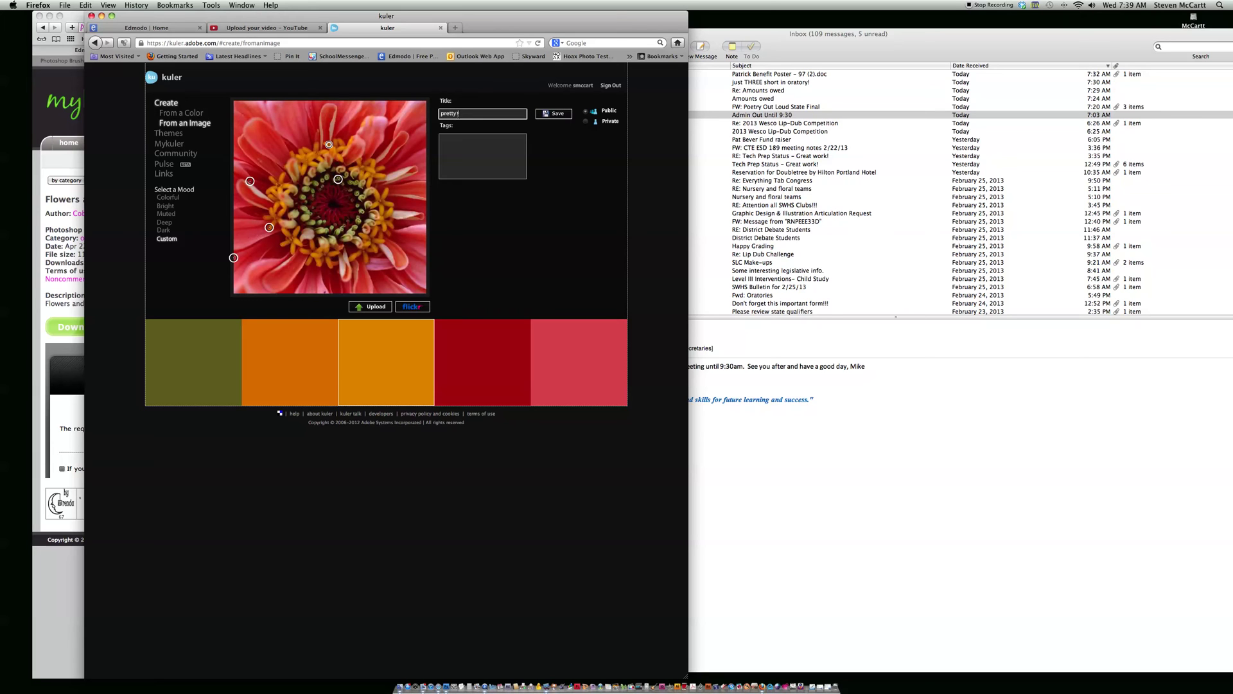
pyautogui.write('r')
pyautogui.click(460, 142)
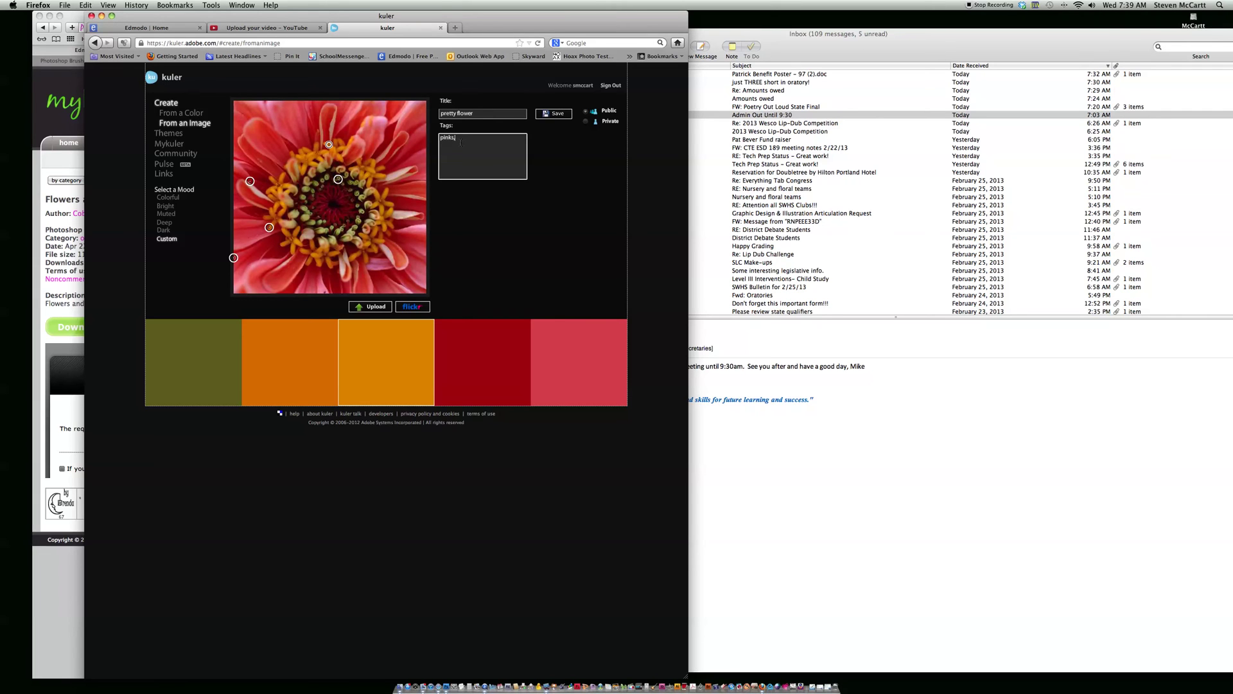
pyautogui.write('pinks, yellow,')
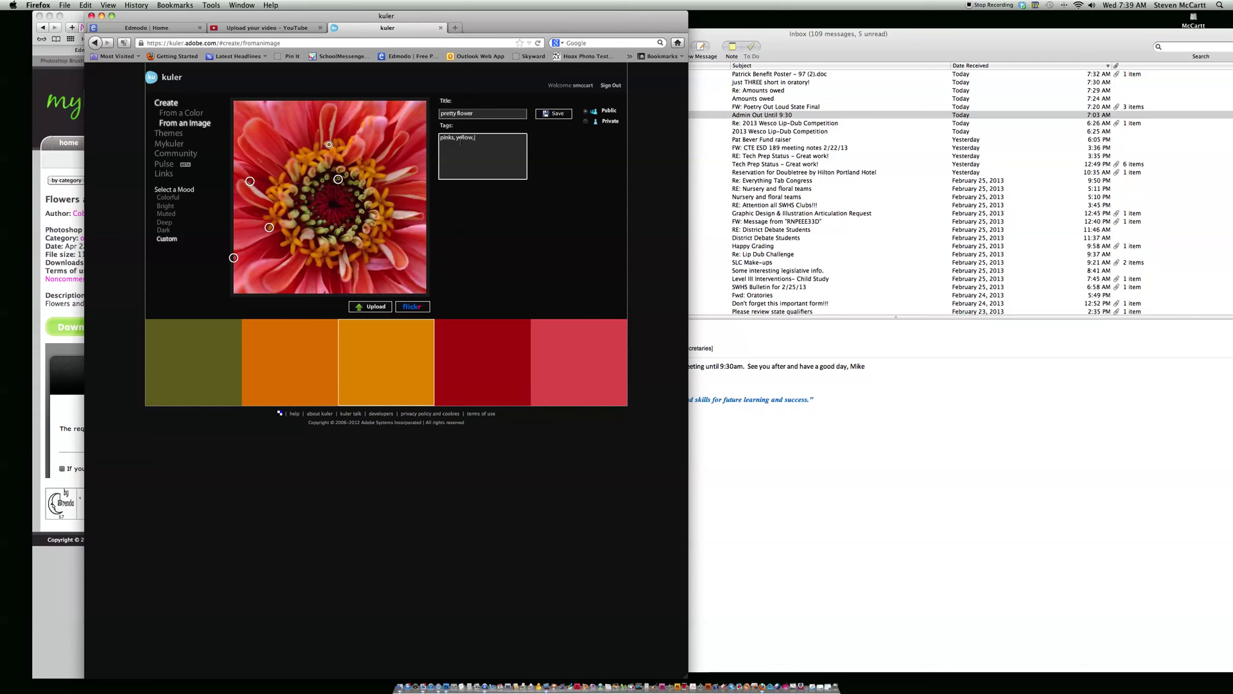
# Save the pretty flower theme and download it to the Desktop as pretty flower.ase.
pyautogui.click(552, 116)
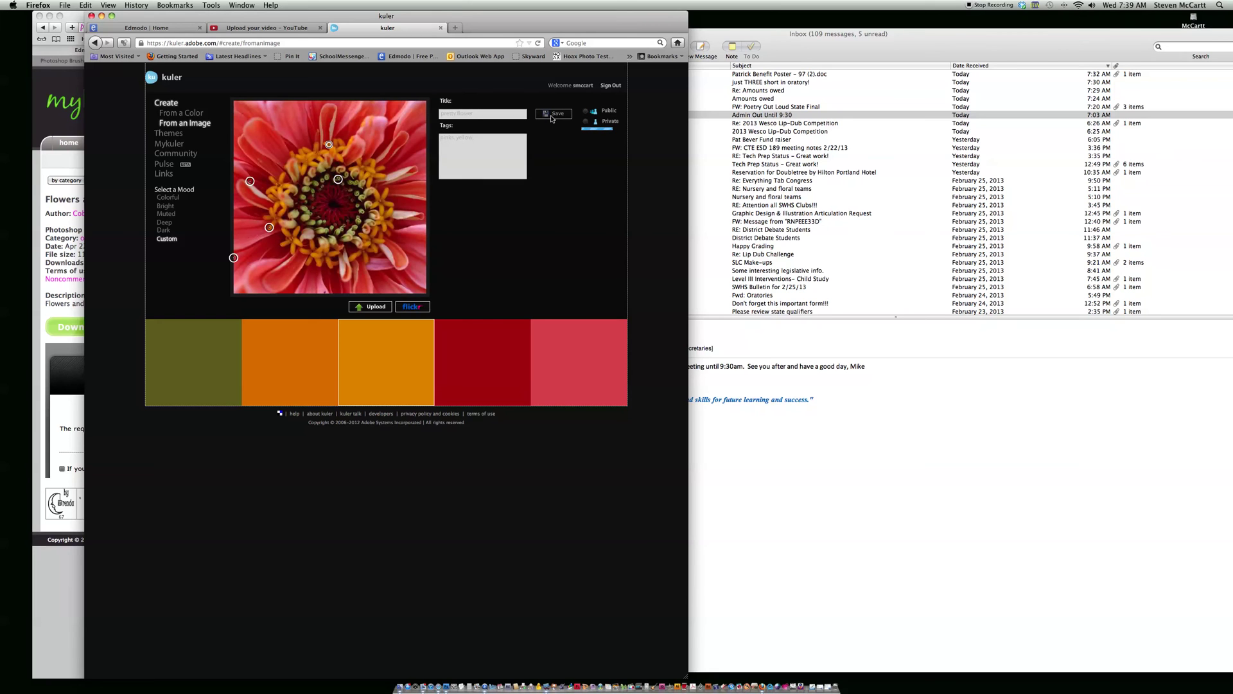
pyautogui.click(170, 144)
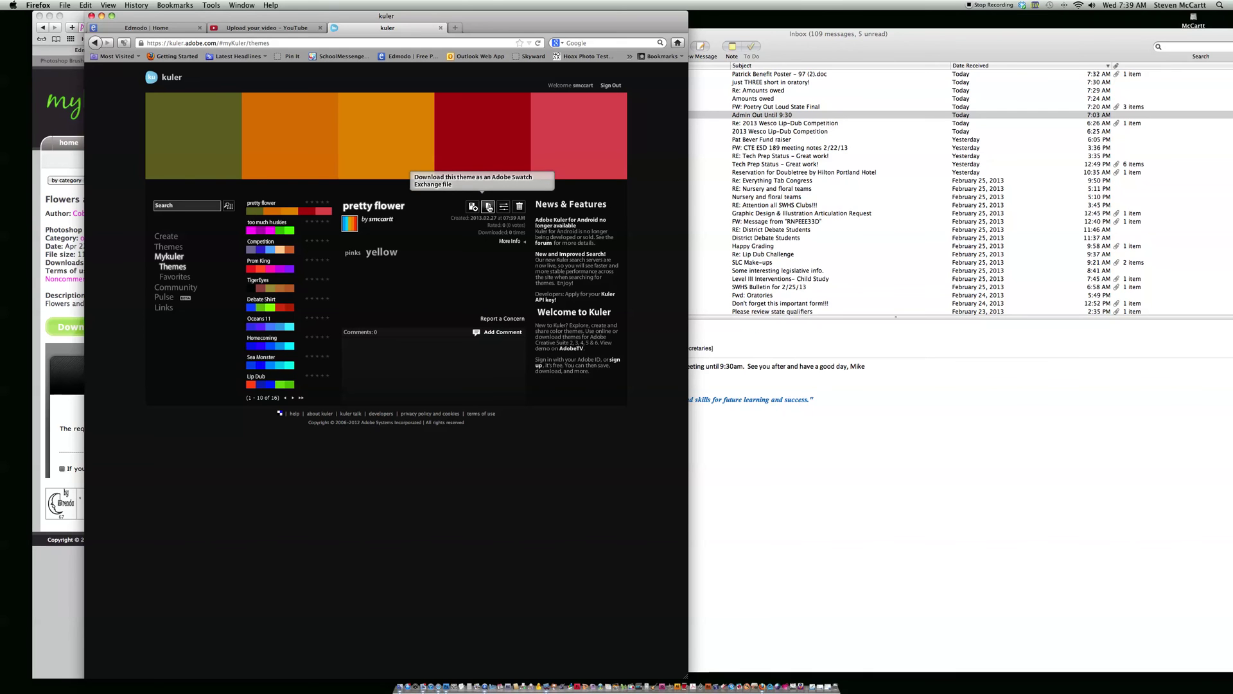
pyautogui.click(489, 207)
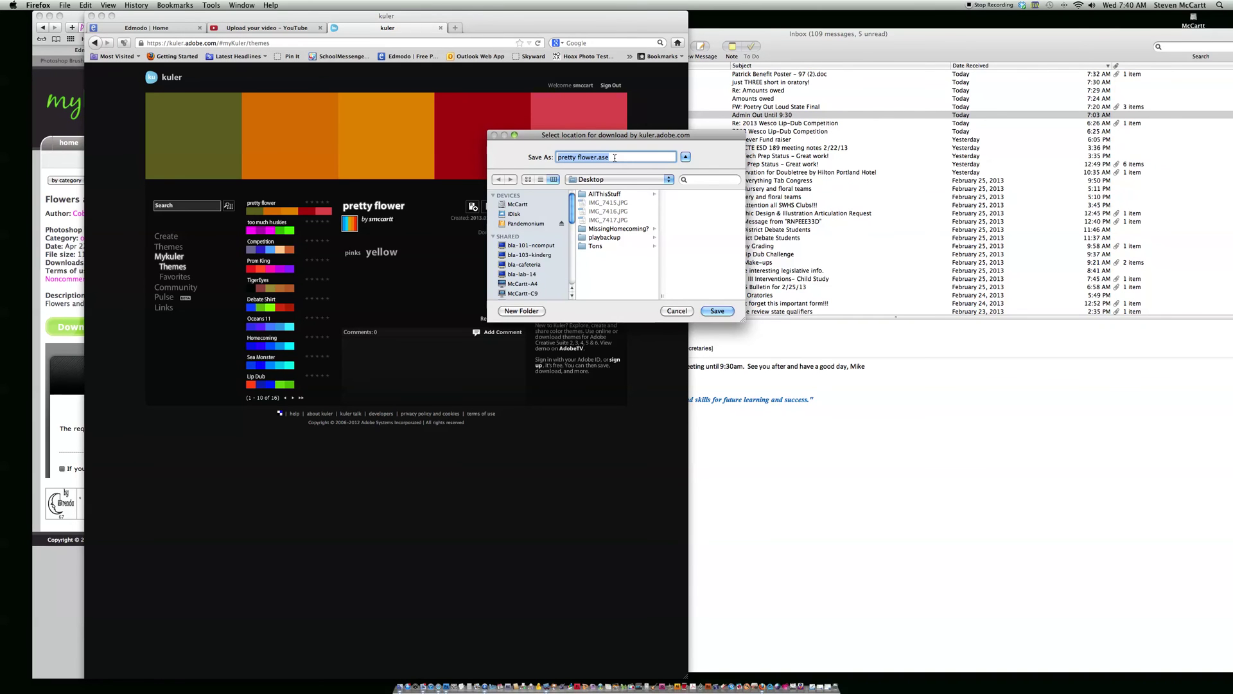
pyautogui.click(717, 311)
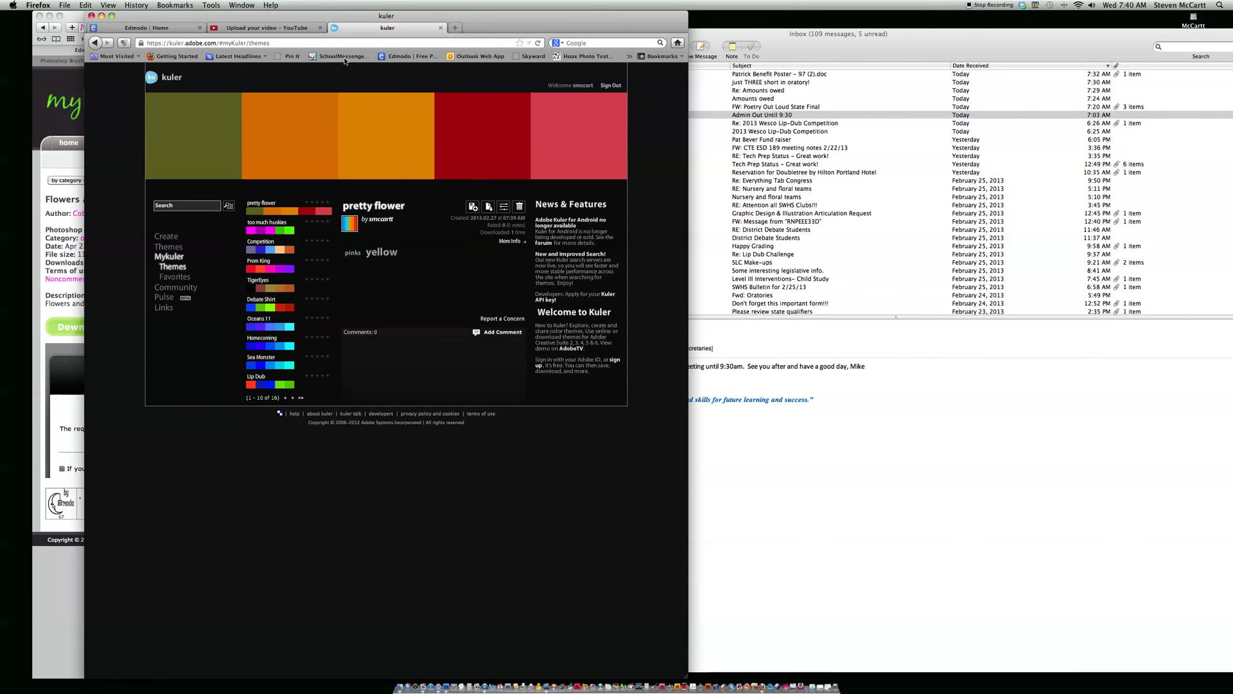
# Minimize the Mail window and hide the Finder Movies window.
pyautogui.press('super+Tab')
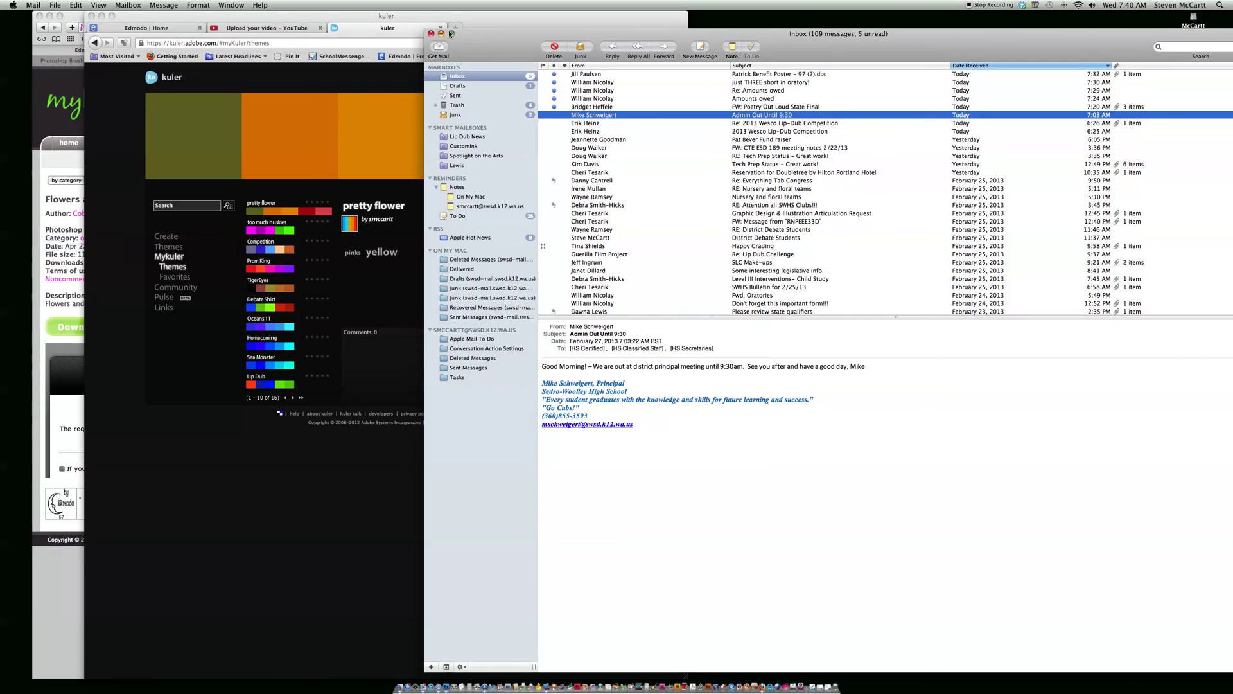
pyautogui.click(442, 34)
pyautogui.click(590, 149)
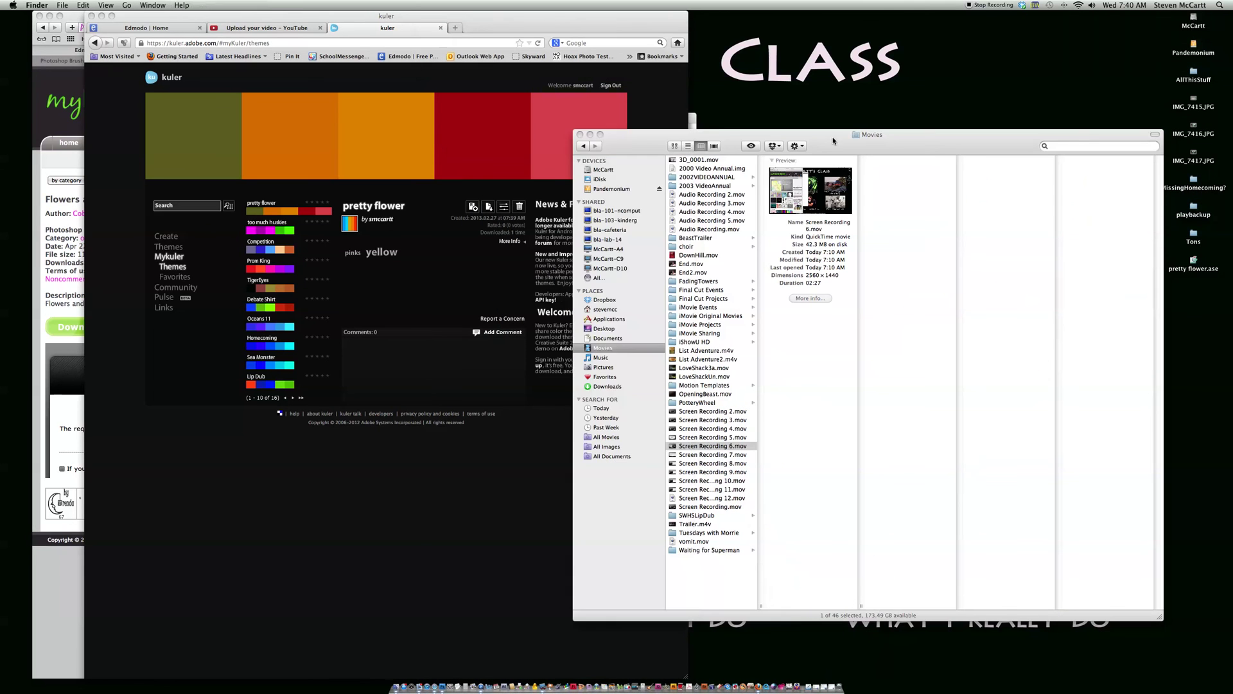
pyautogui.click(591, 135)
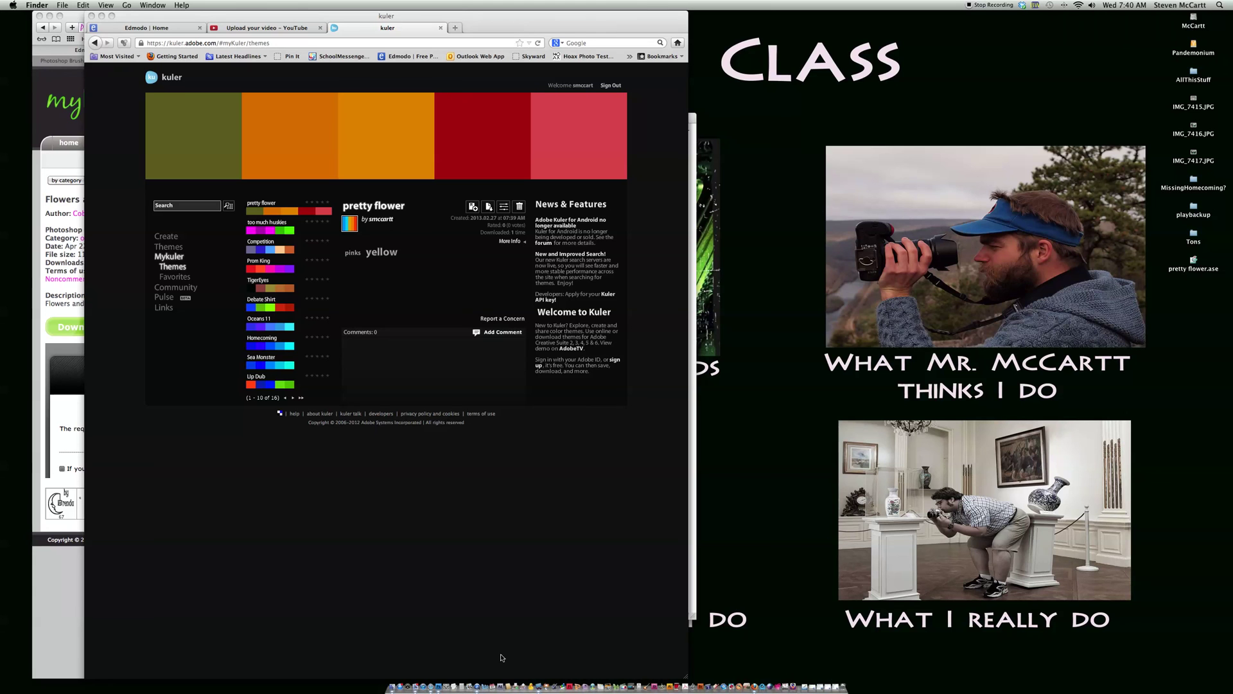
# Bring up Photoshop's flower document and show the Swatches panel.
pyautogui.click(449, 667)
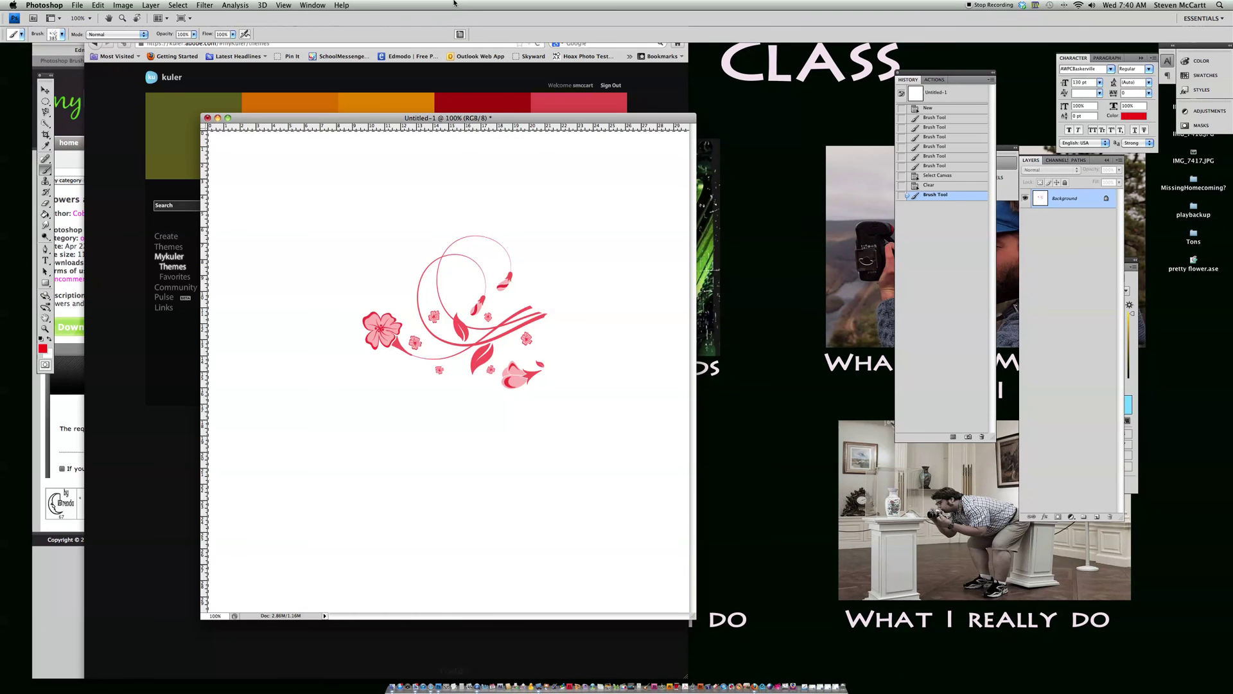
pyautogui.click(311, 6)
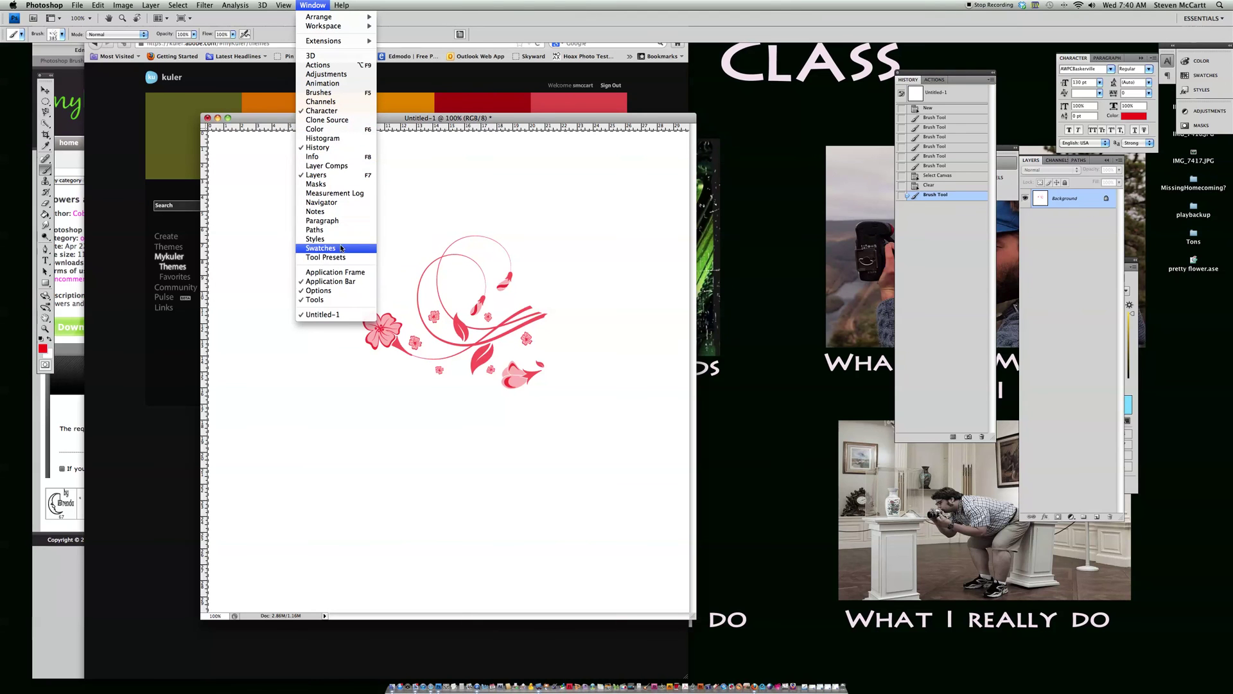
pyautogui.click(319, 248)
# Load pretty flower.ase from the Desktop into the Swatches panel via Load Swatches.
pyautogui.click(1170, 57)
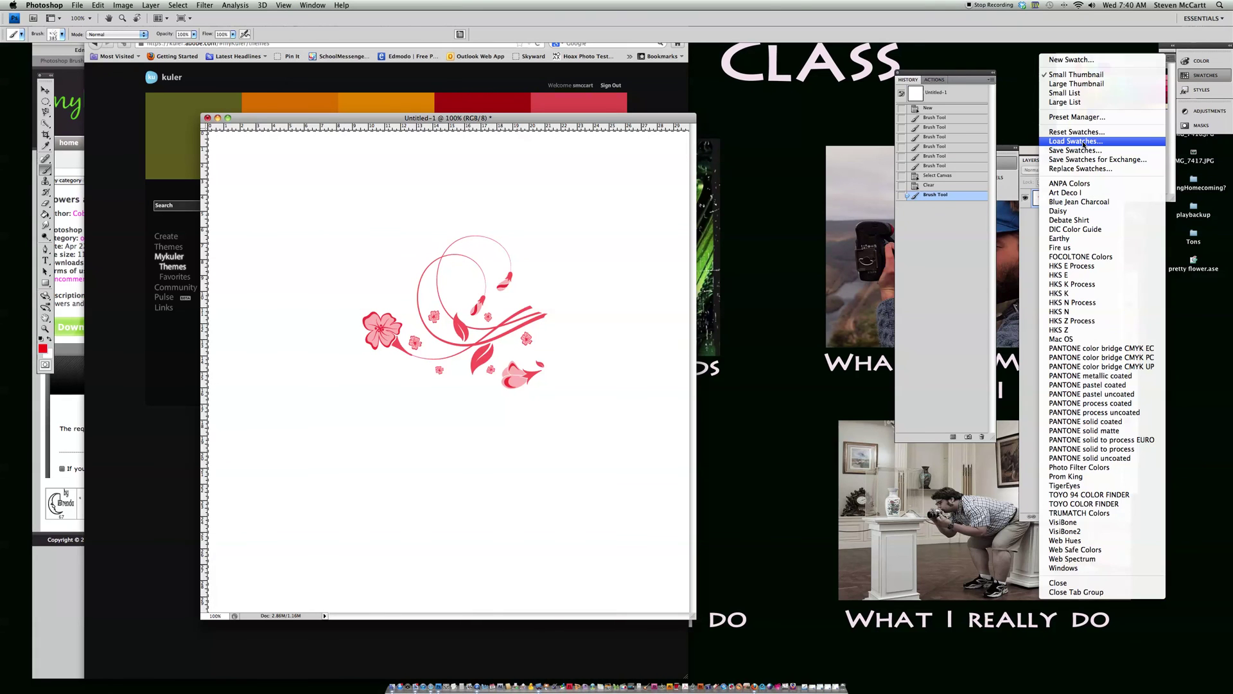
pyautogui.click(1084, 141)
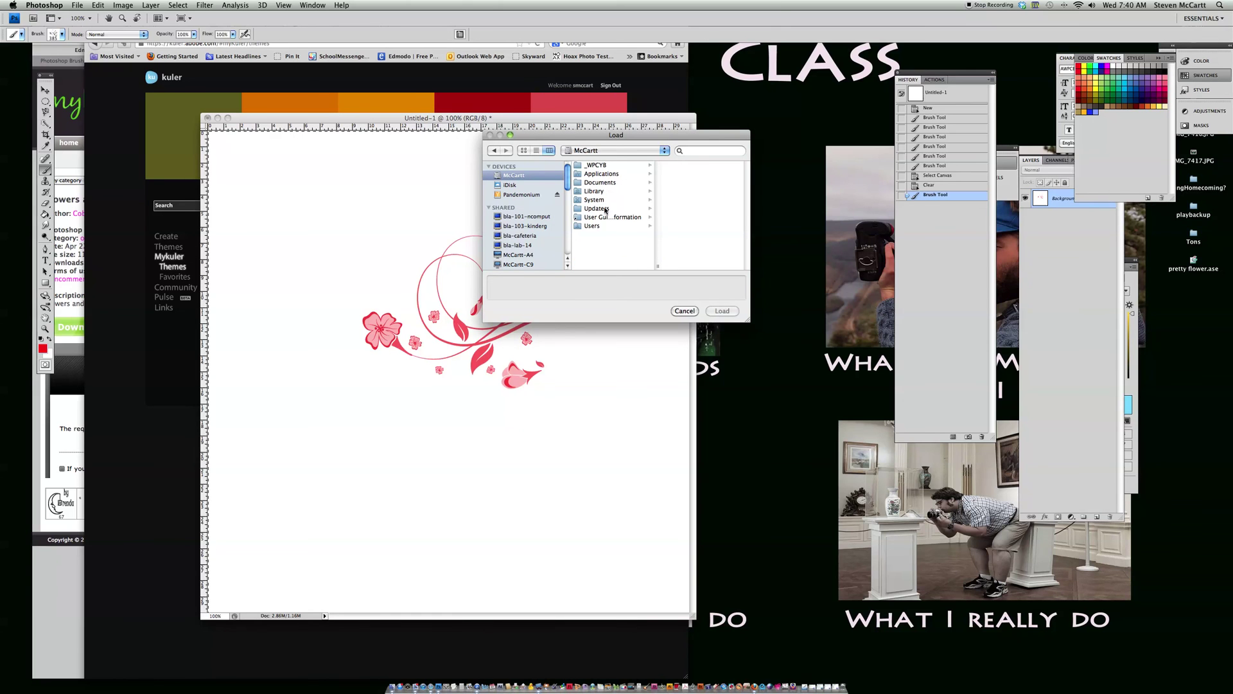
pyautogui.click(598, 226)
pyautogui.click(700, 191)
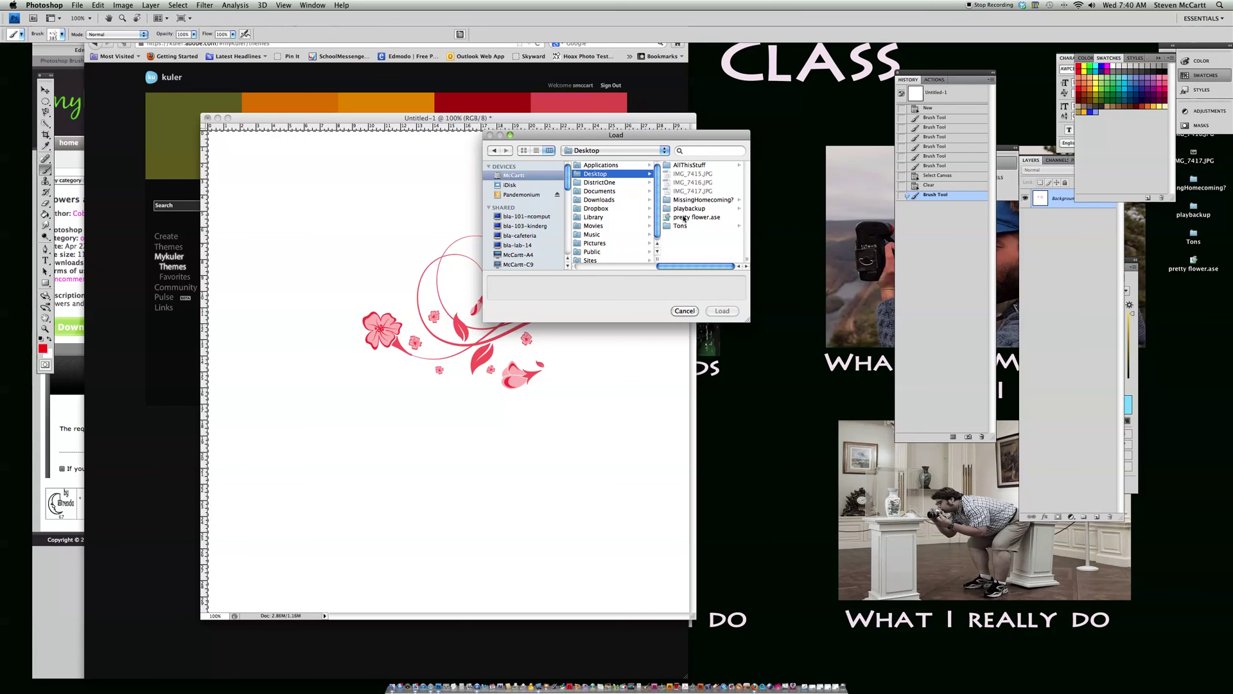
pyautogui.click(710, 218)
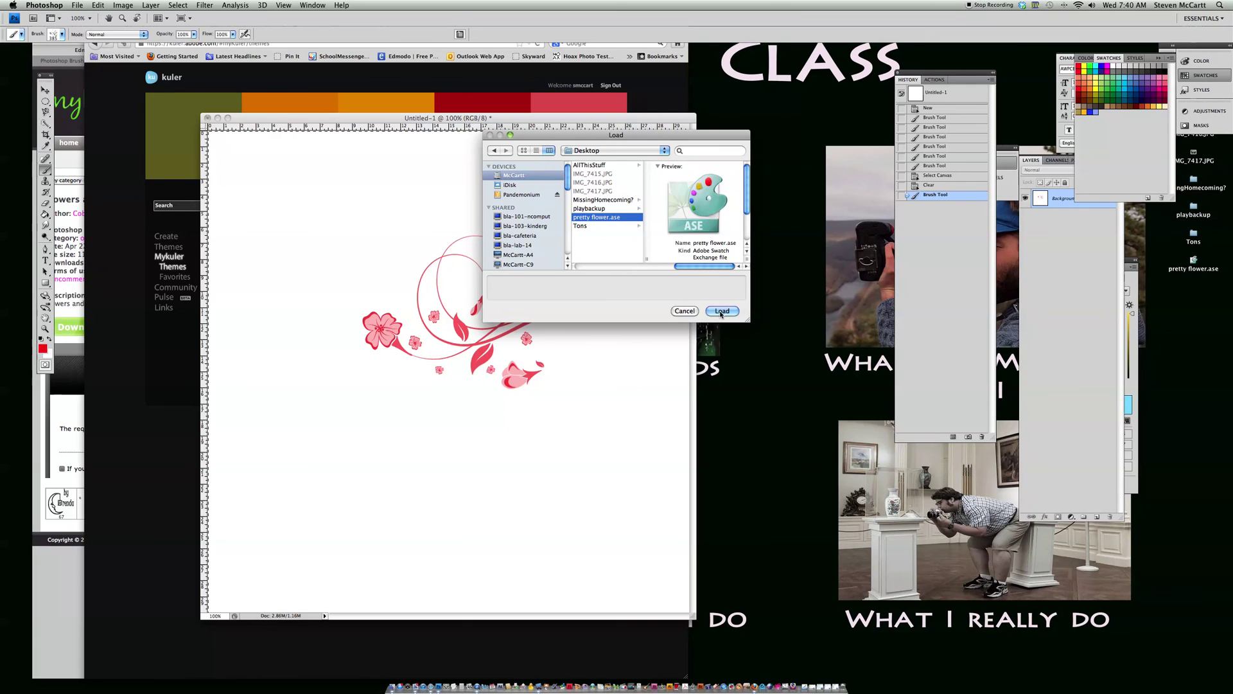
pyautogui.click(721, 312)
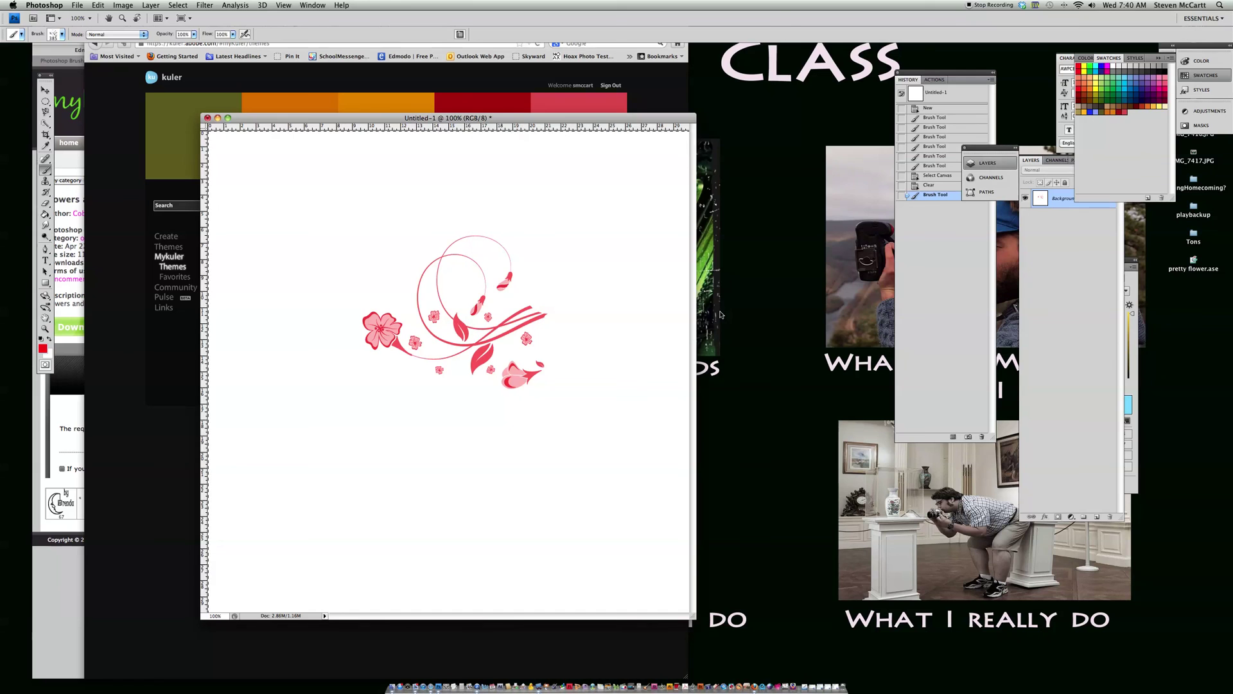
# Stamp flower flourishes in dark red at upper left, orange at lower left, red at upper right.
pyautogui.click(1124, 111)
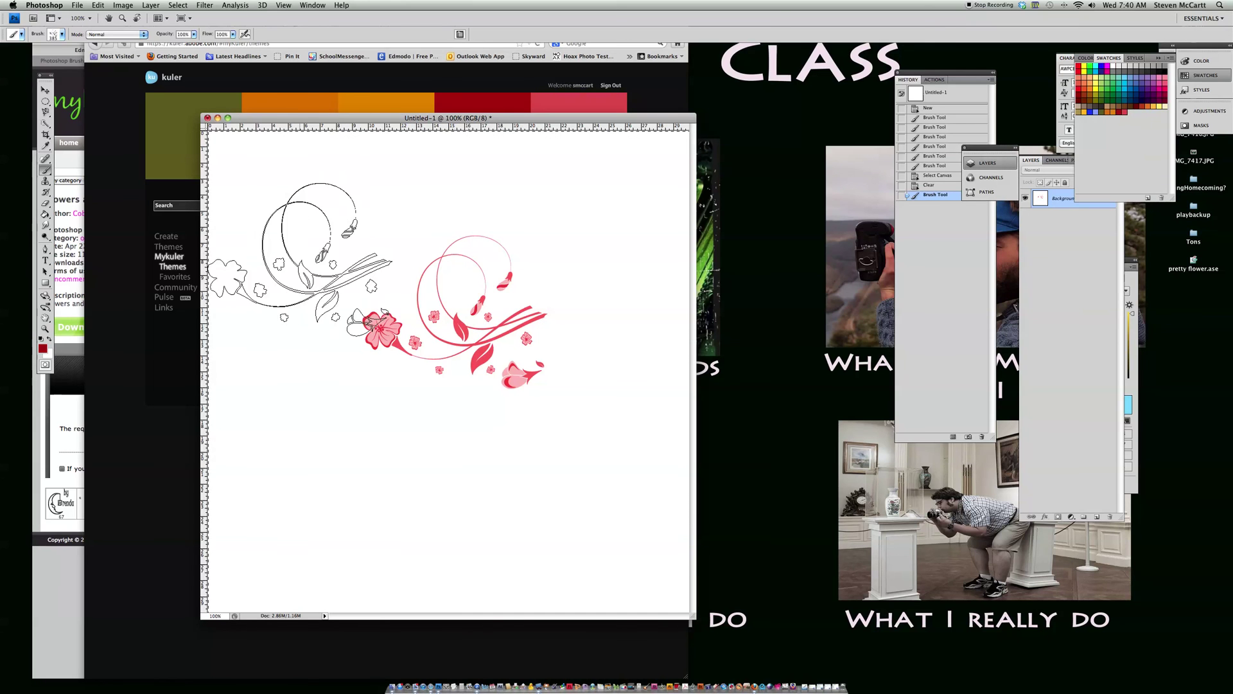
pyautogui.click(319, 219)
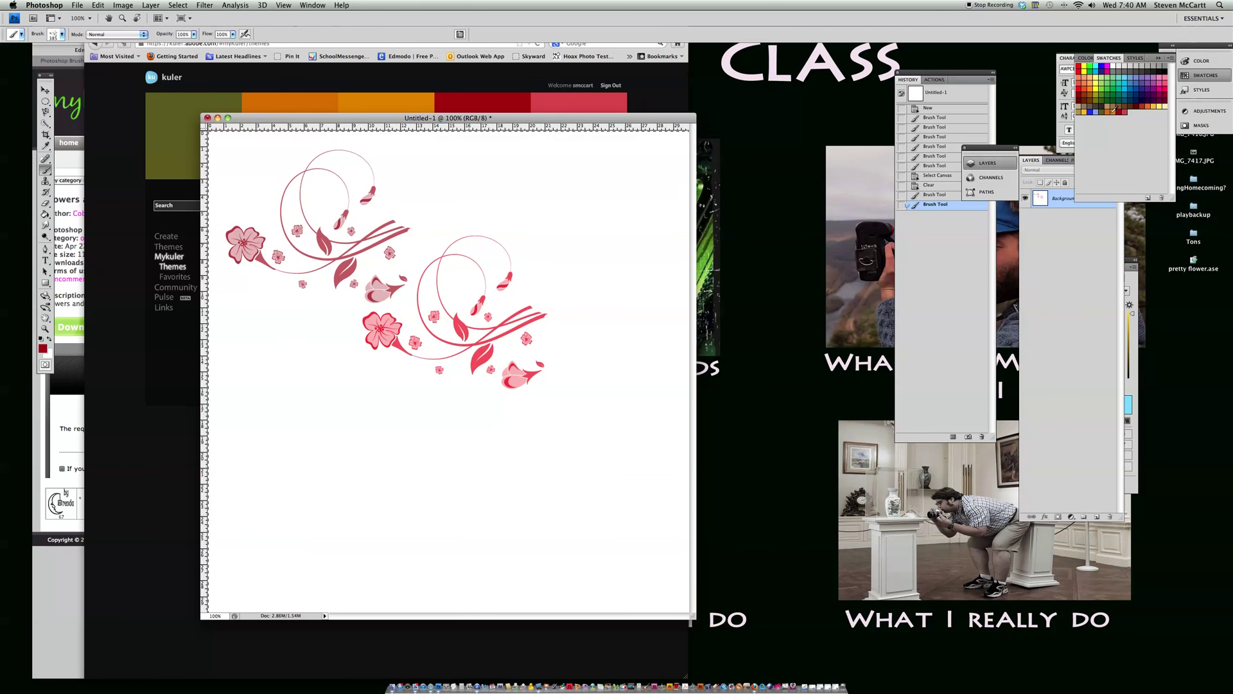
pyautogui.click(313, 493)
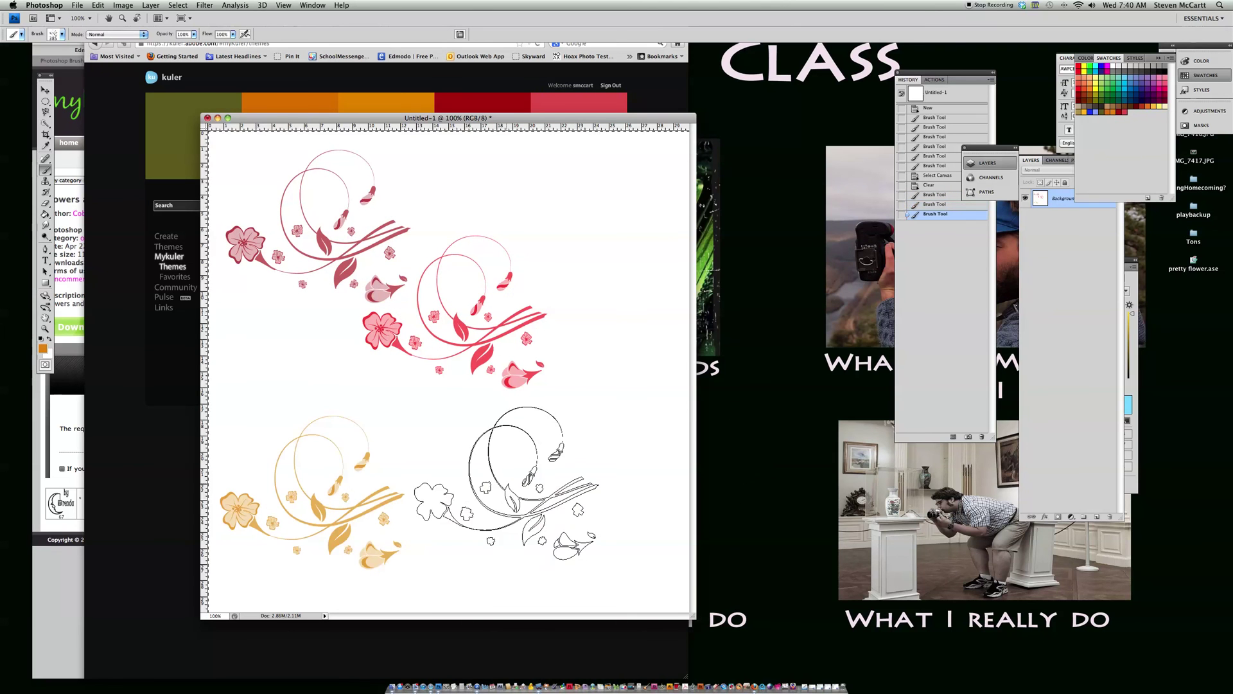
pyautogui.click(1123, 110)
pyautogui.click(523, 217)
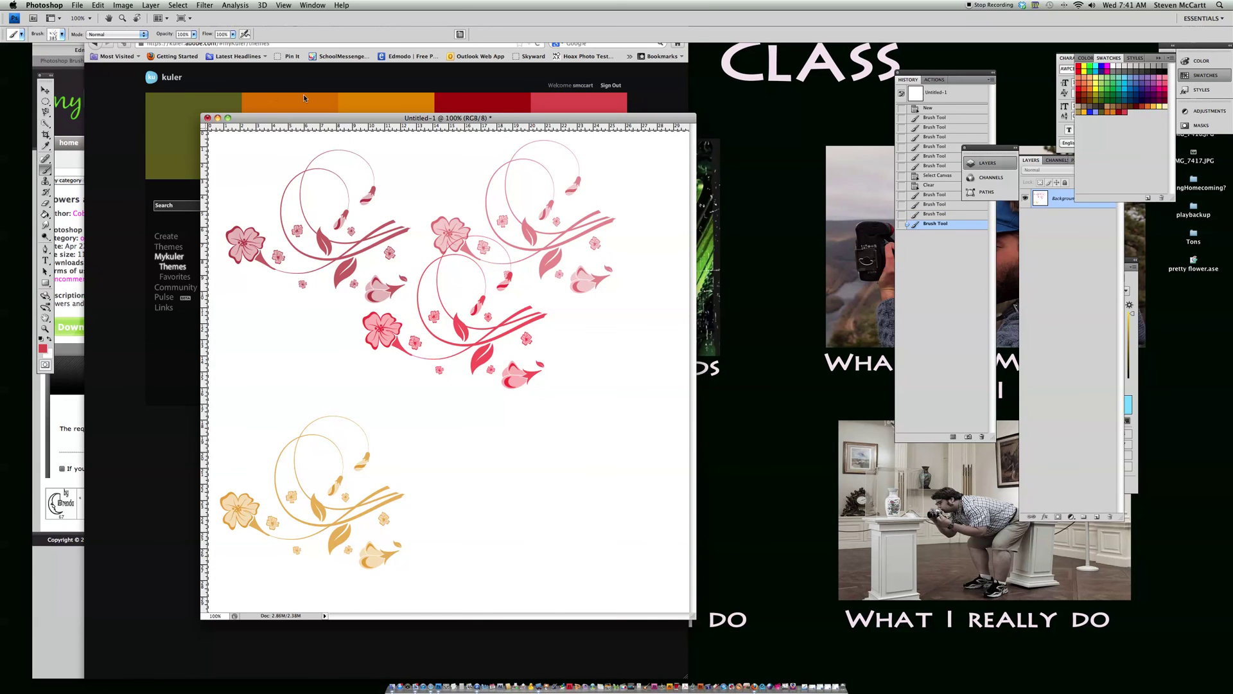